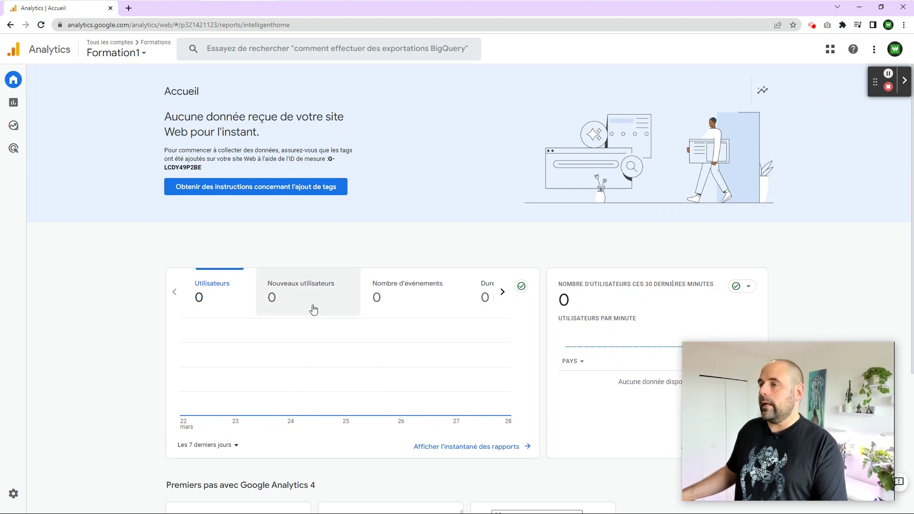
Step: Go to the Admin settings and expand the account list showing Formations
mouse_move(13, 495)
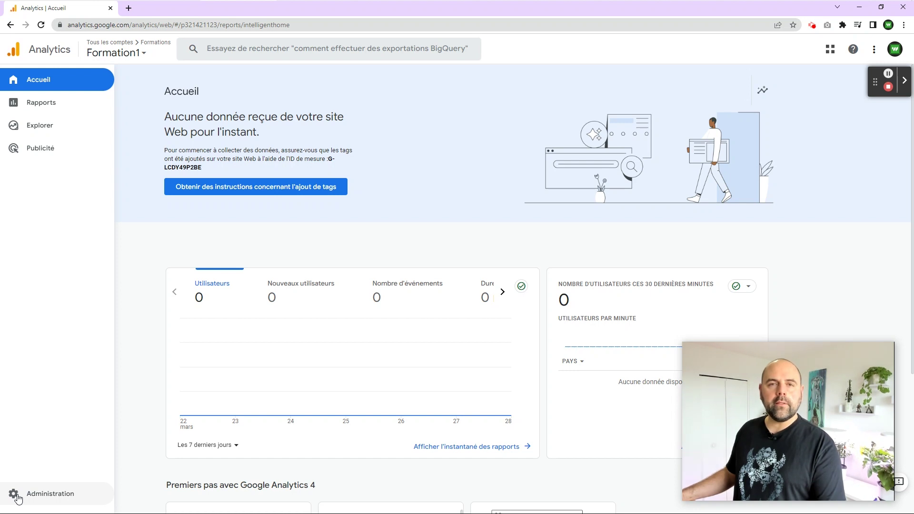
left_click(17, 497)
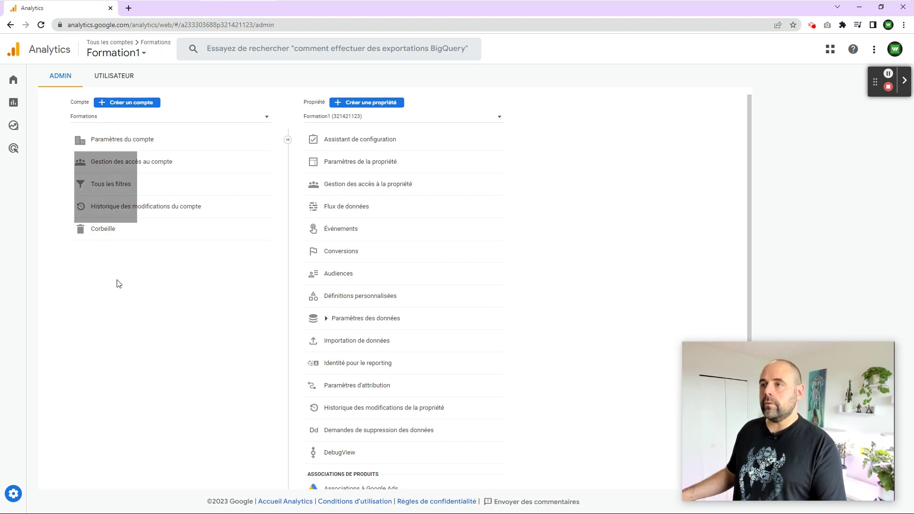
left_click(245, 117)
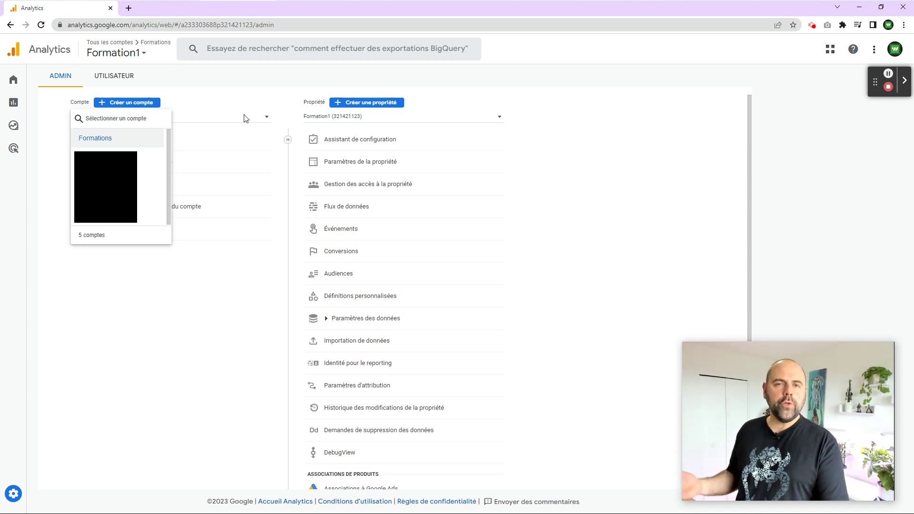
Step: Keep Formations as the account and list its four properties
left_click(88, 141)
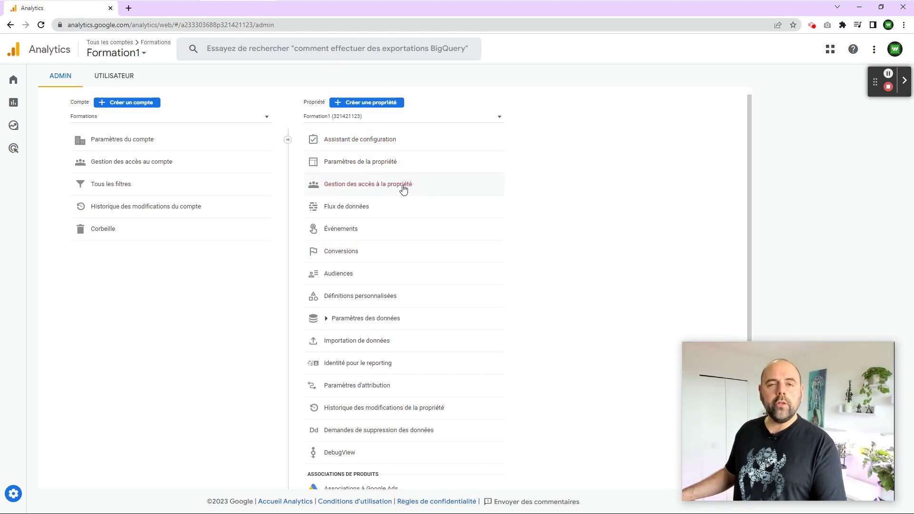
left_click(364, 117)
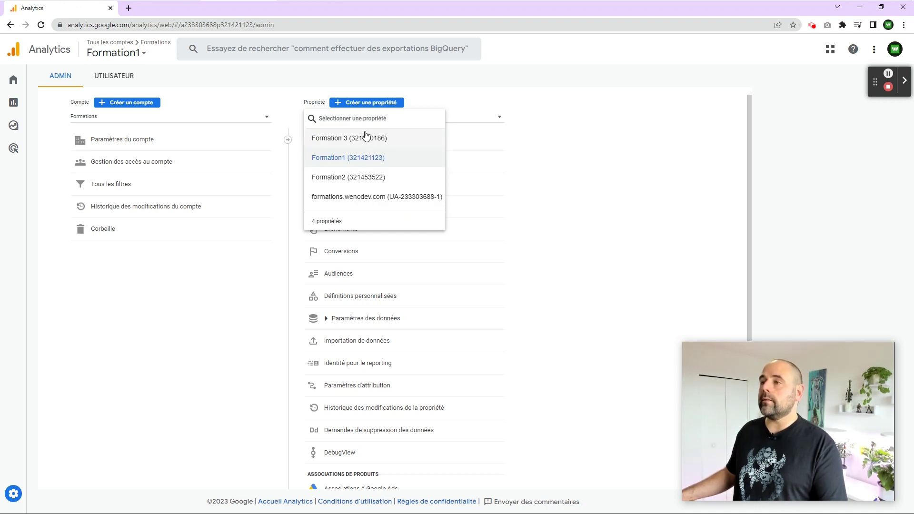
Step: Select Formation1 as the property in the Admin page
left_click(352, 159)
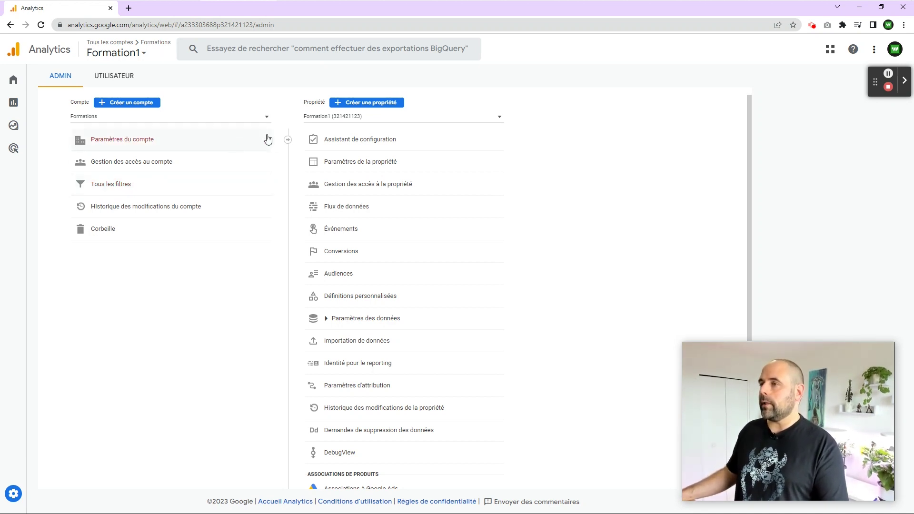
left_click(328, 118)
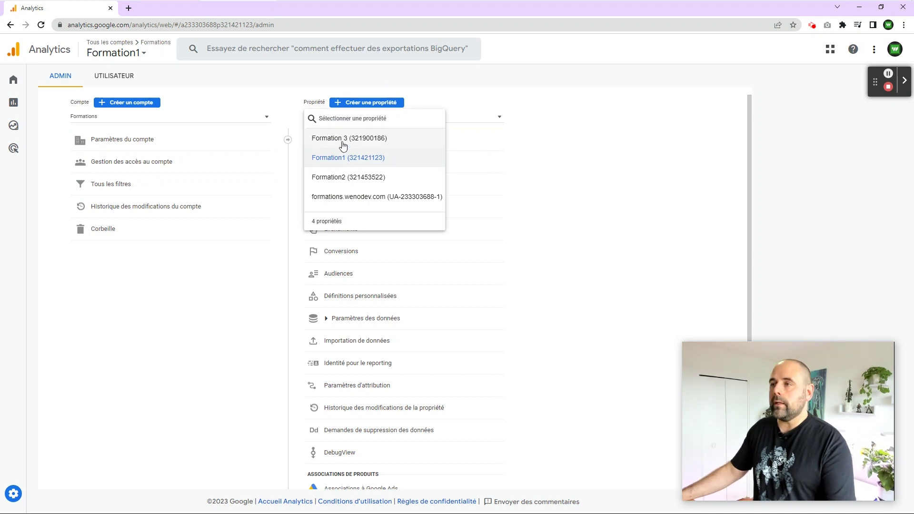
left_click(363, 158)
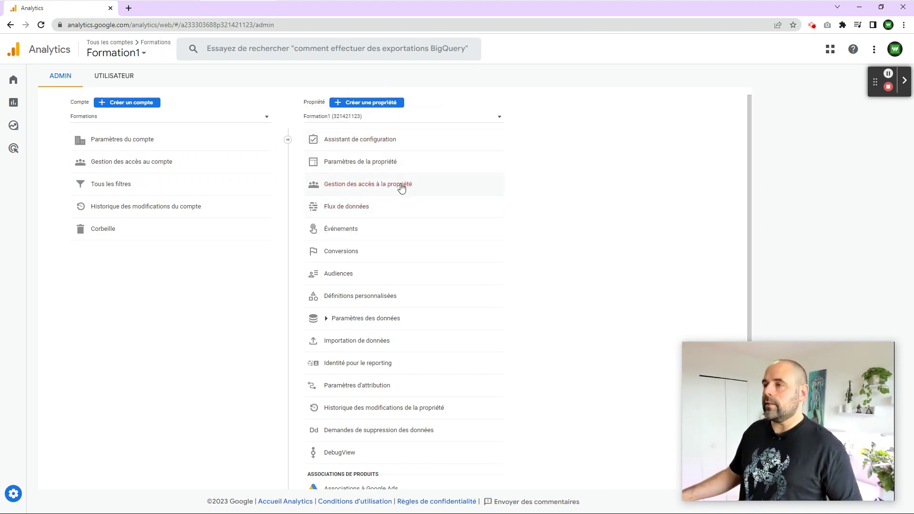
Step: Start adding individual users through Formation1's property access management
left_click(401, 185)
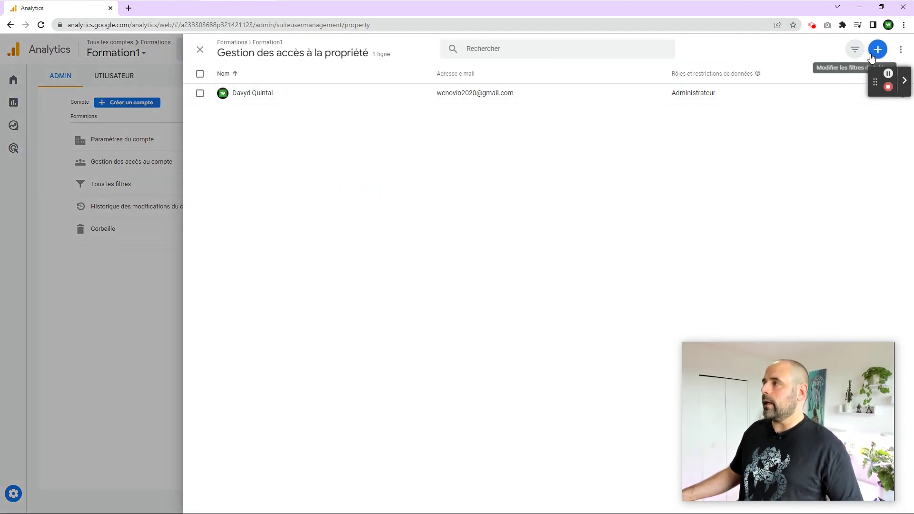
left_click(879, 49)
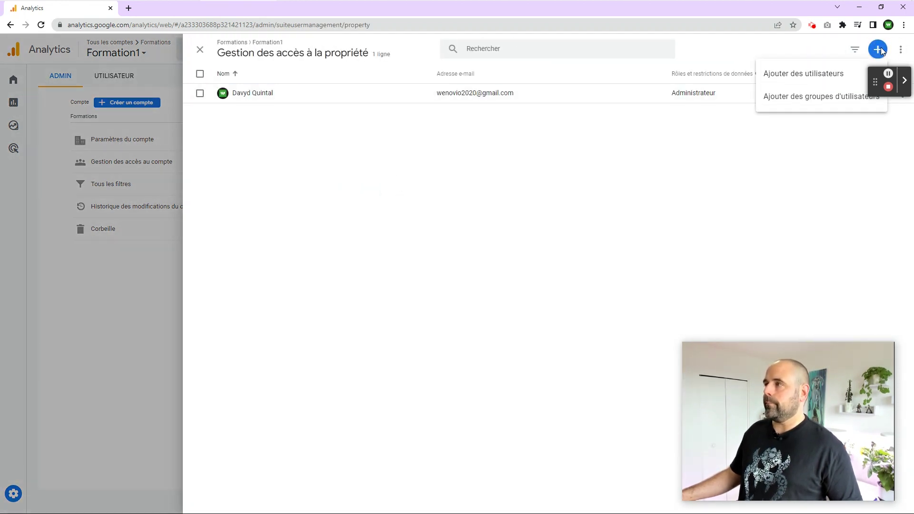
left_click(805, 76)
left_click(309, 126)
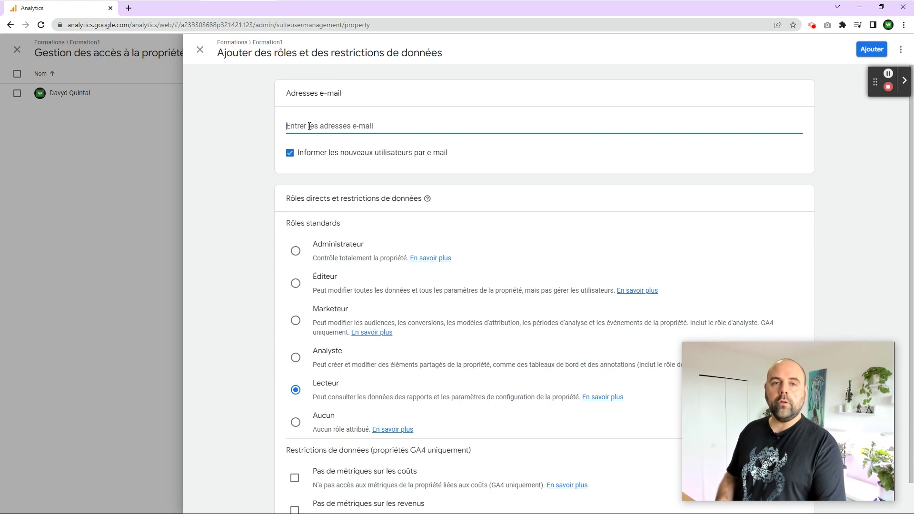
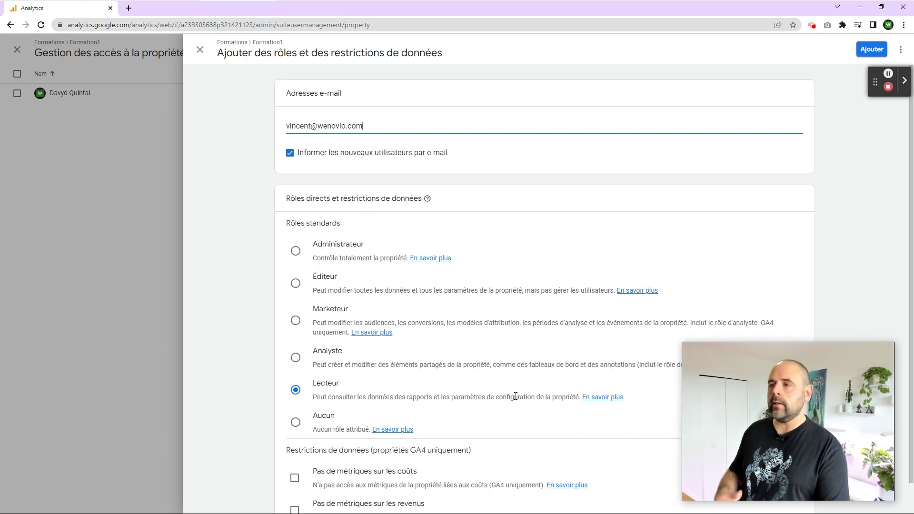
Step: Give the new user the Éditeur role and add them to Formation1
left_click(295, 283)
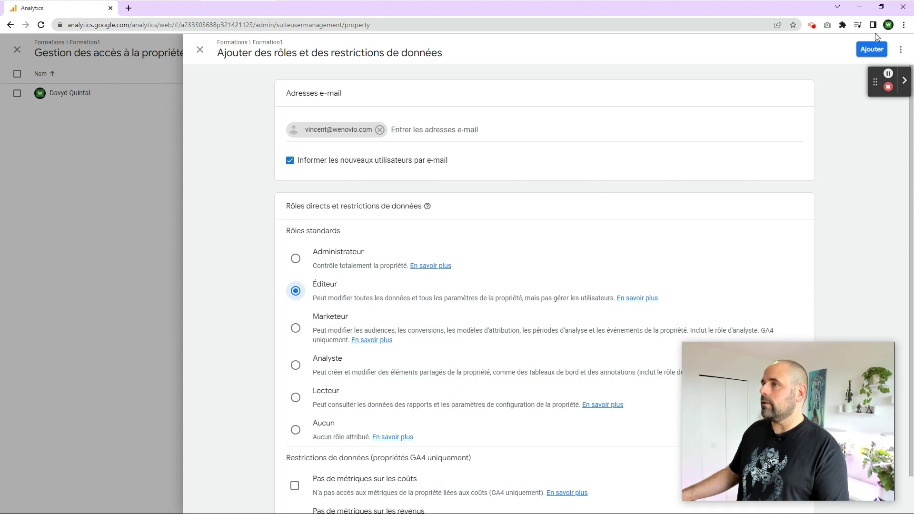
left_click(868, 48)
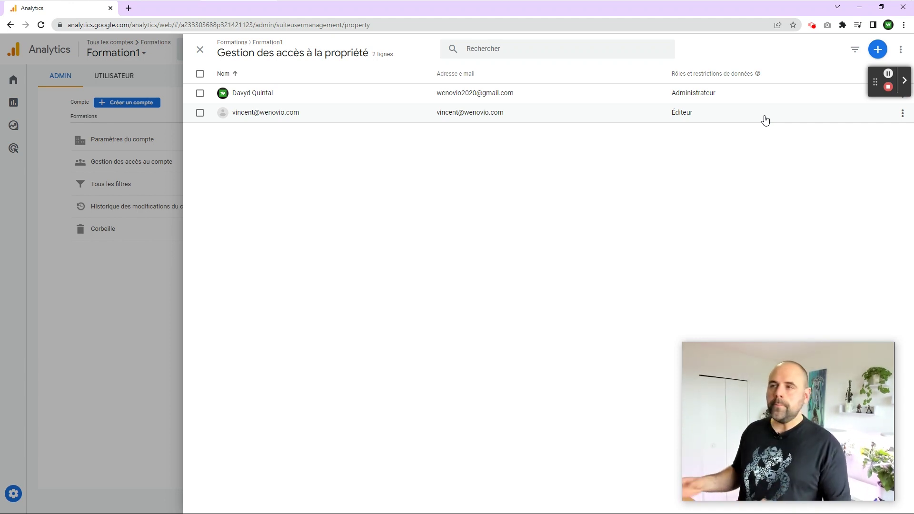
Step: Leave the property access list, keeping Formation1, and open Formations account access management
left_click(200, 50)
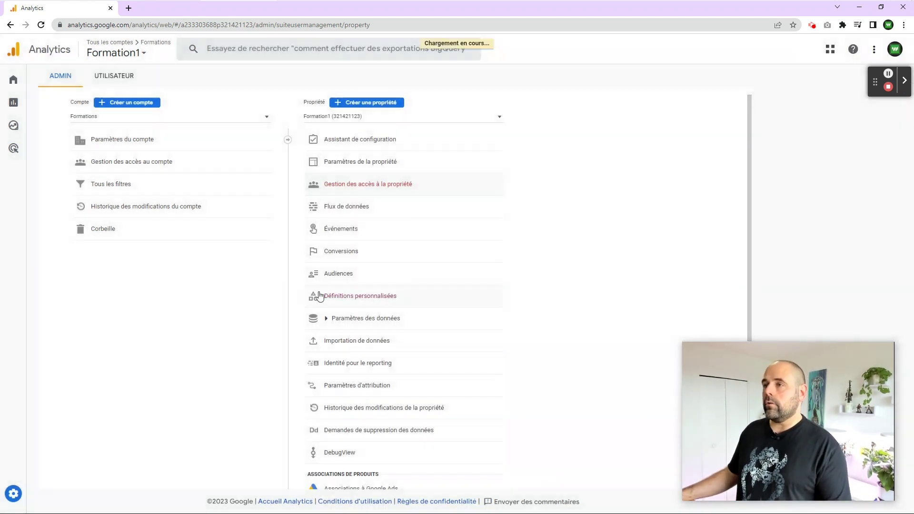
left_click(373, 117)
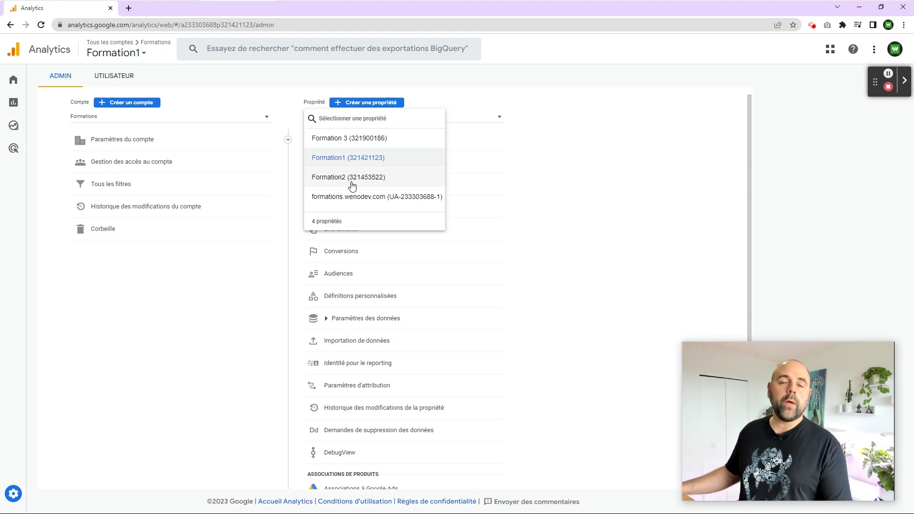
left_click(175, 271)
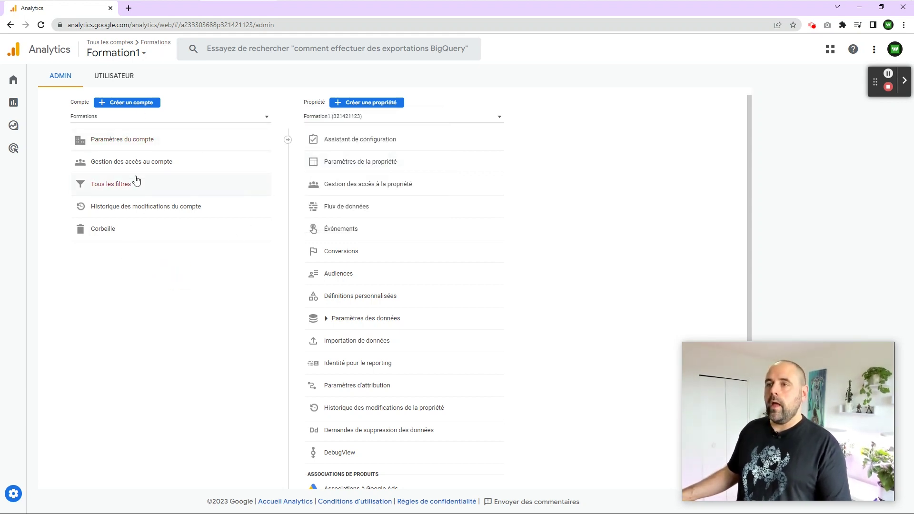
left_click(188, 162)
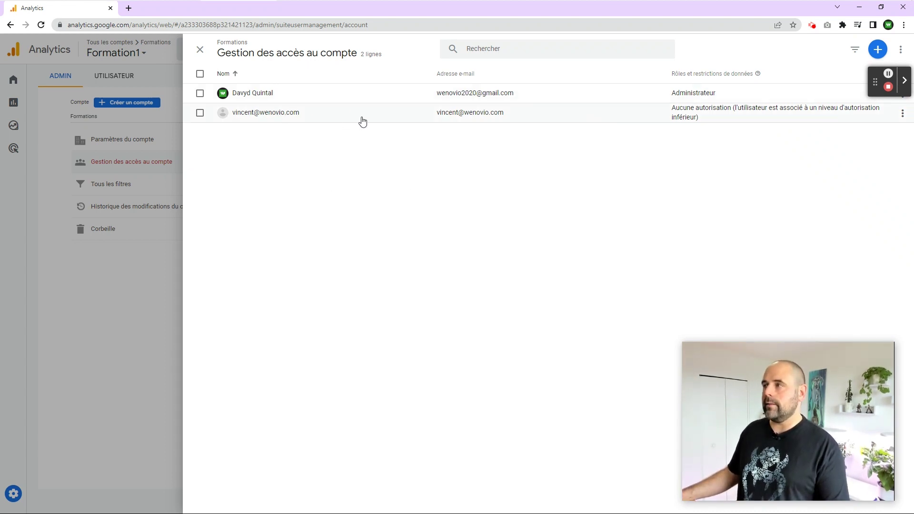
Step: Check the role-less user's details, then bring up the add-people options for the account
left_click_drag(672, 112, 740, 113)
left_click(200, 49)
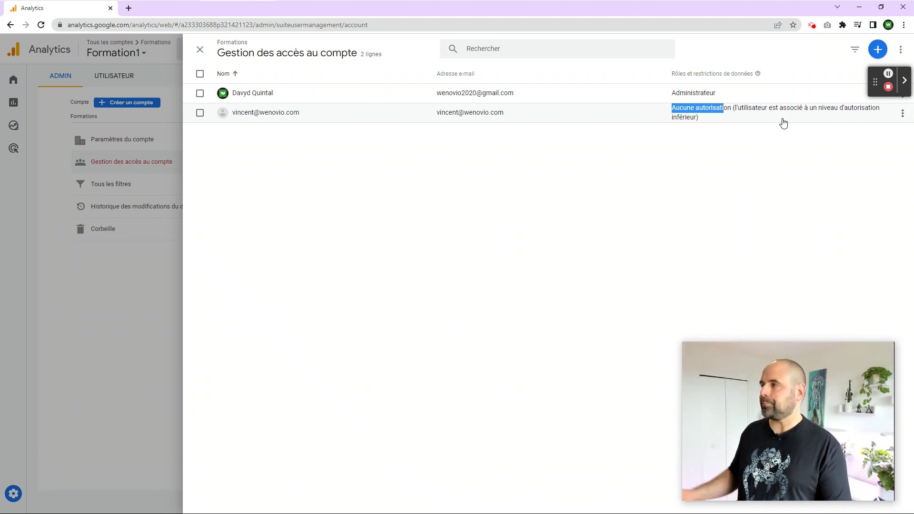
left_click(878, 49)
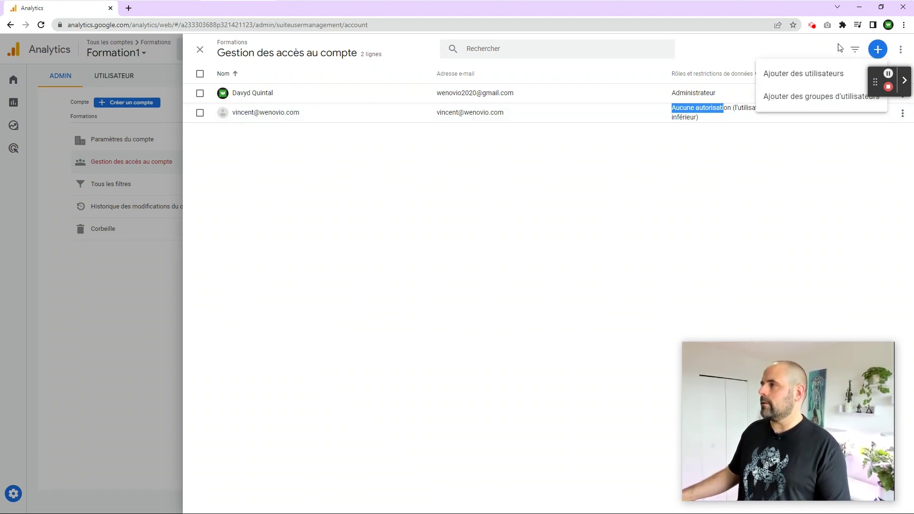
Step: Add another user's e-mail address to the Formations account with the Lecteur role
left_click(786, 73)
left_click(318, 125)
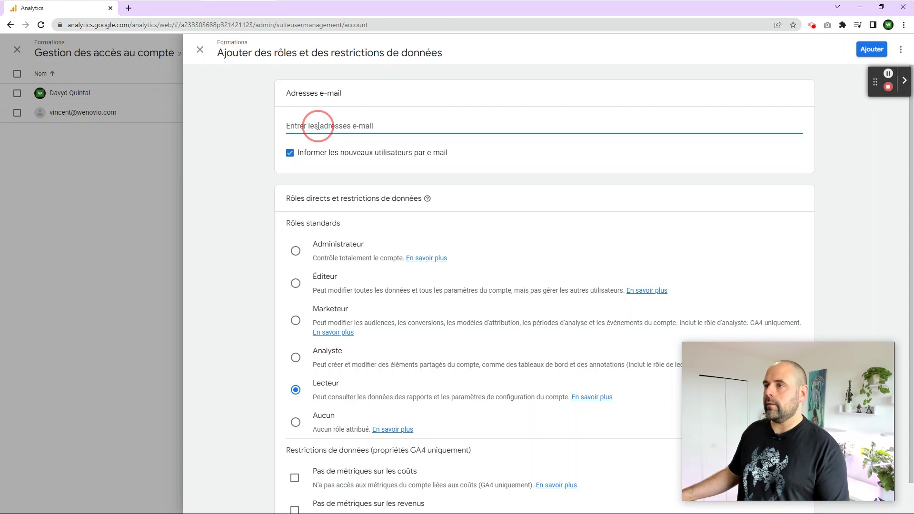
key("Home")
key("Right")
key("Delete")
key("End")
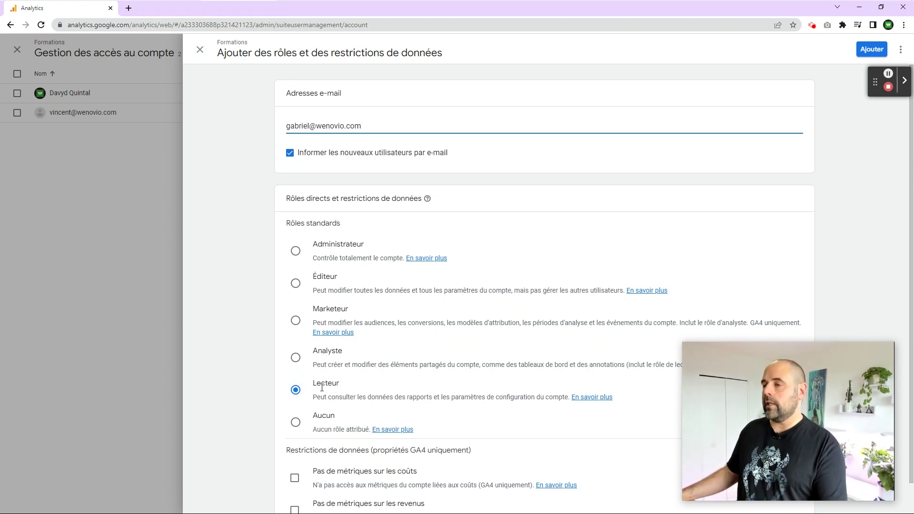
left_click(881, 45)
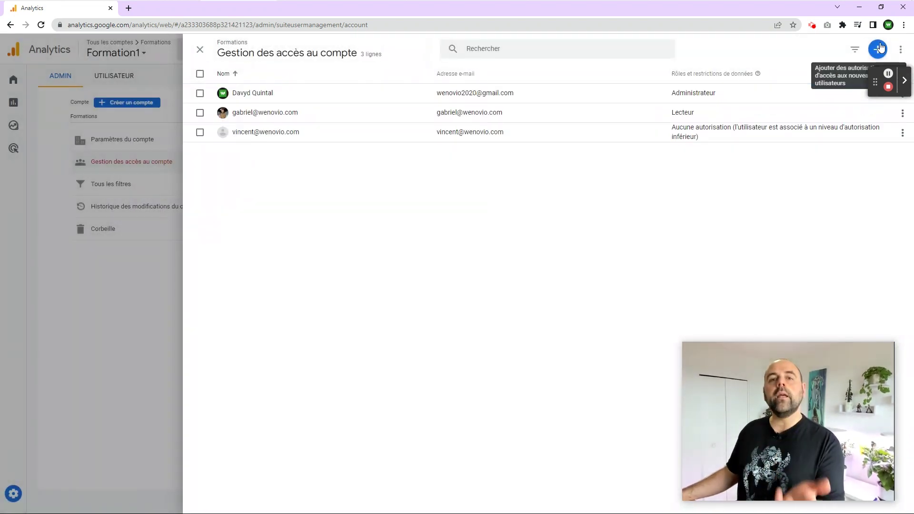
Step: Review the Formation1 property access list, then close it back to Admin
left_click(205, 52)
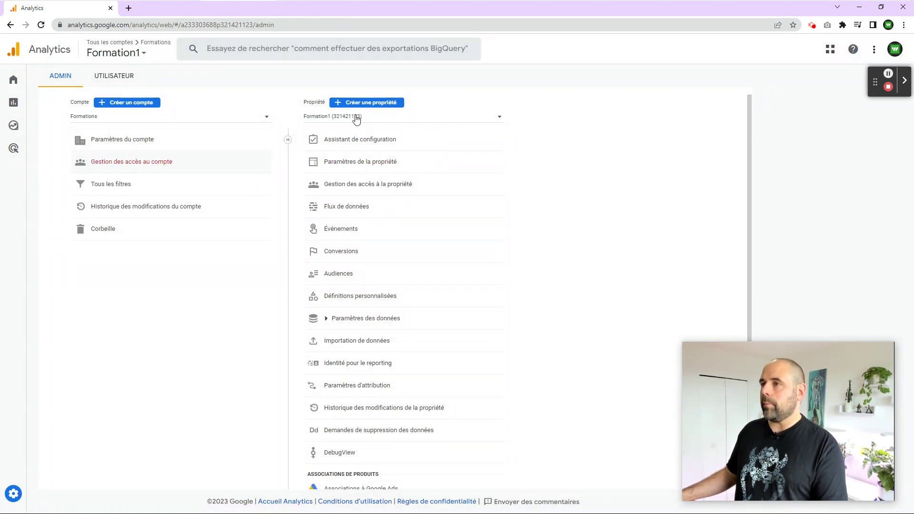
left_click(390, 188)
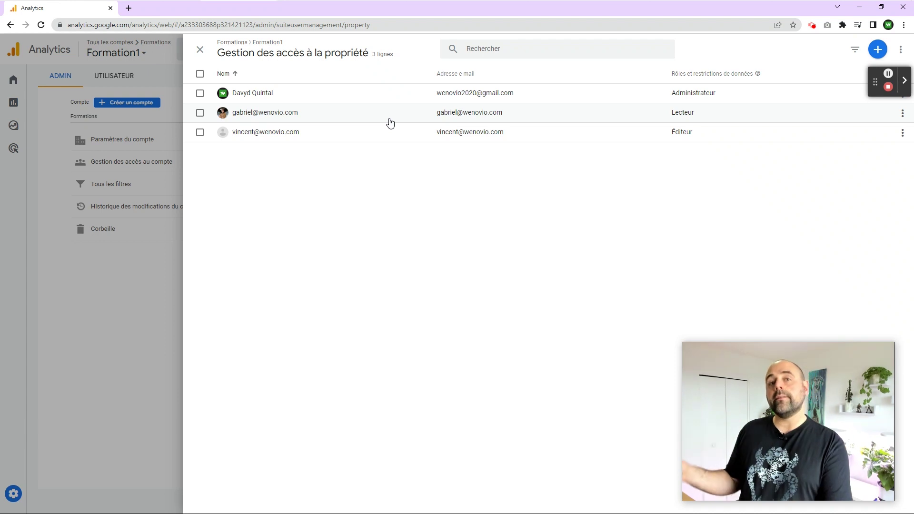
left_click(199, 50)
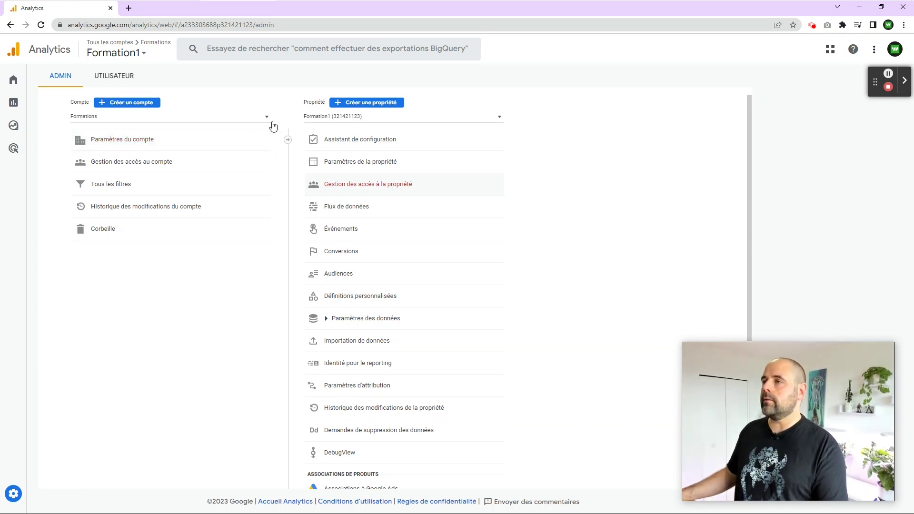
left_click(380, 118)
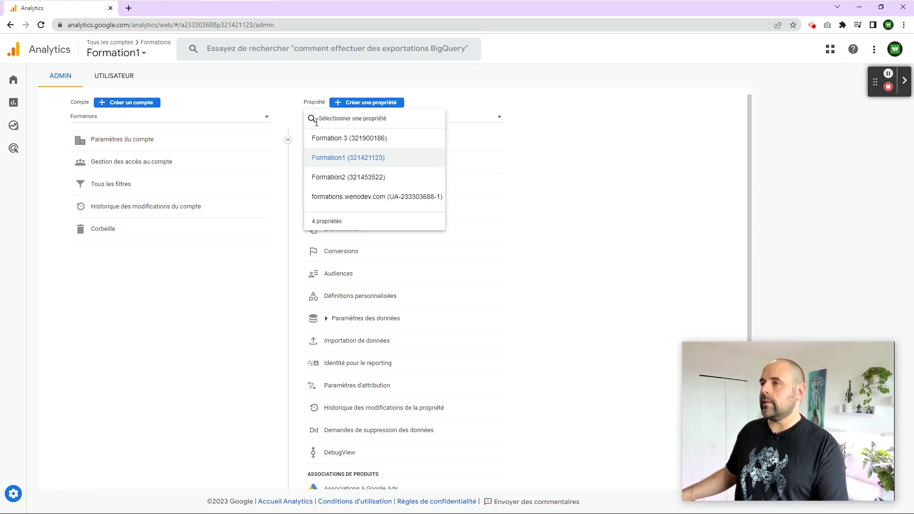
left_click(364, 195)
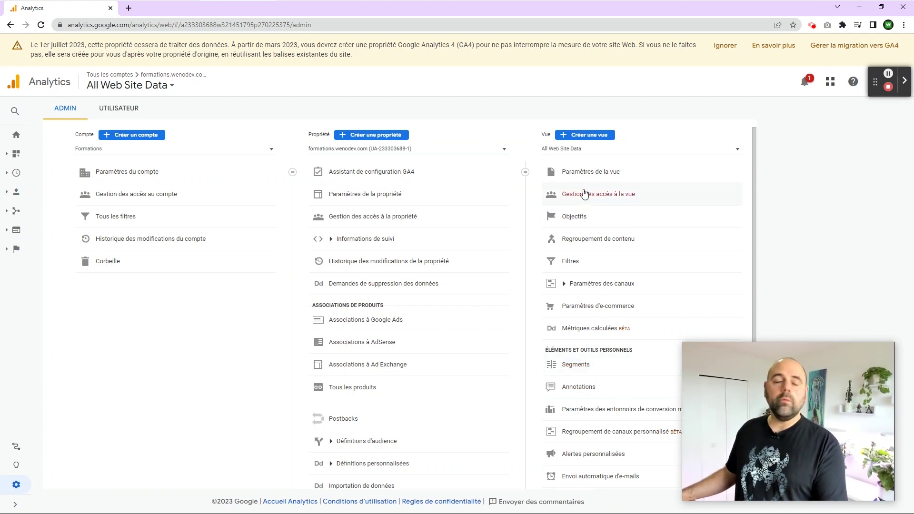
Step: Open access management for the All Web Site Data view, dismissing the Ajouter des utilisateurs form unused
left_click(609, 196)
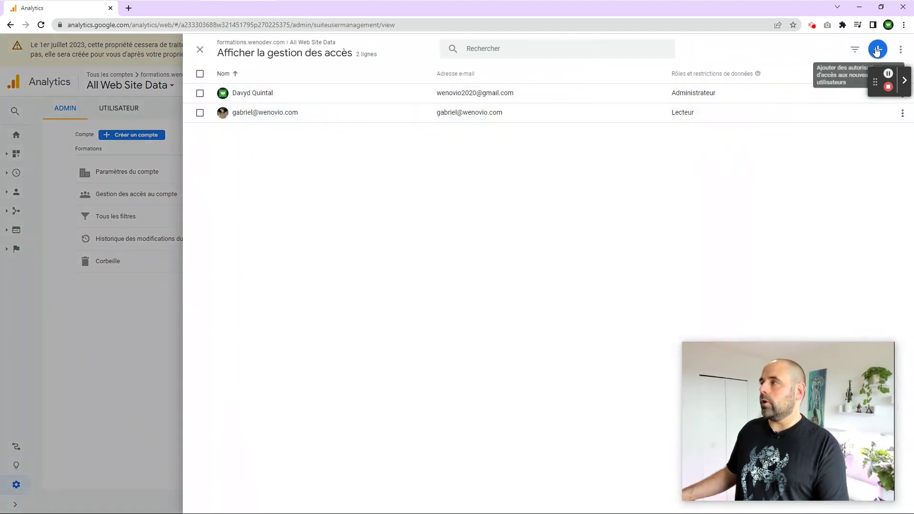
left_click(877, 49)
left_click(807, 74)
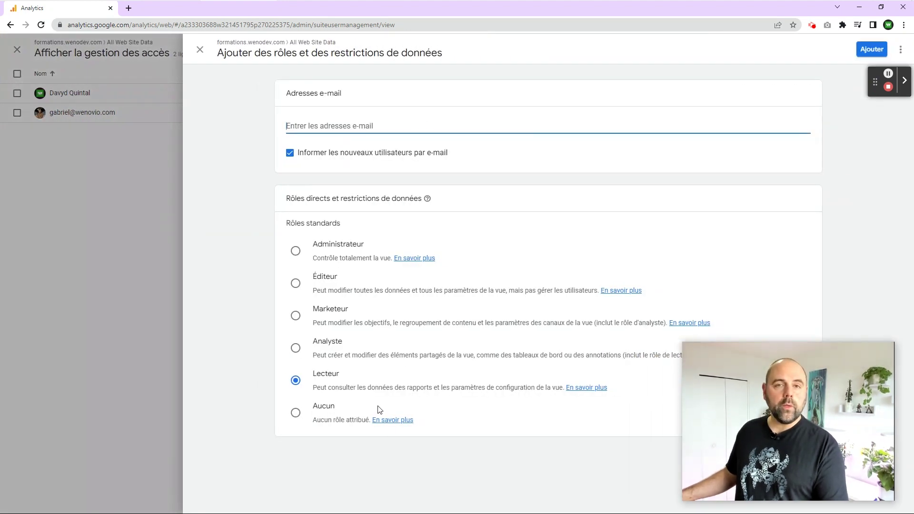
left_click(200, 50)
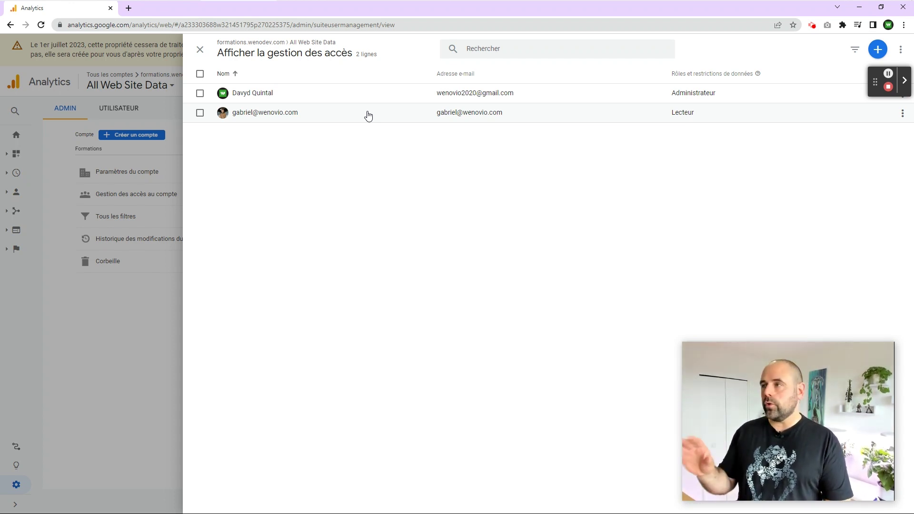
Step: Delete the Lecteur user from the Formations account's access management and confirm the removal
left_click(196, 51)
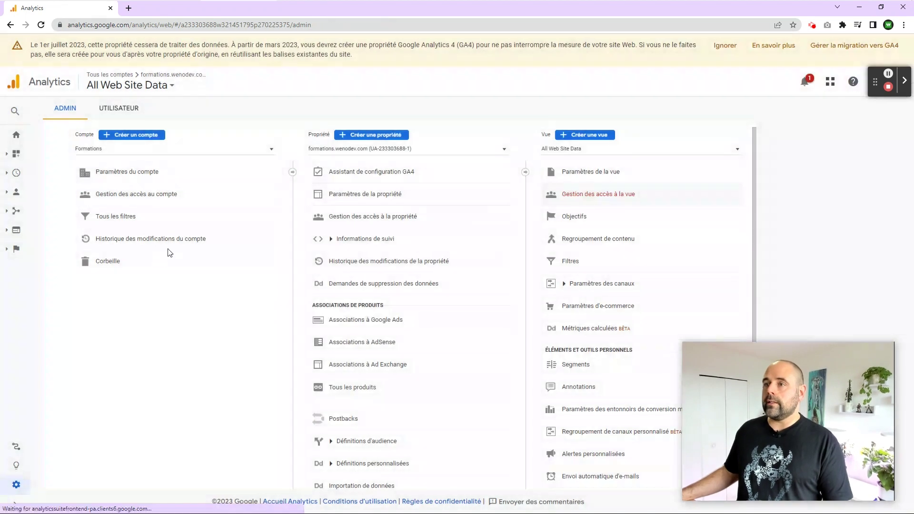
left_click(124, 196)
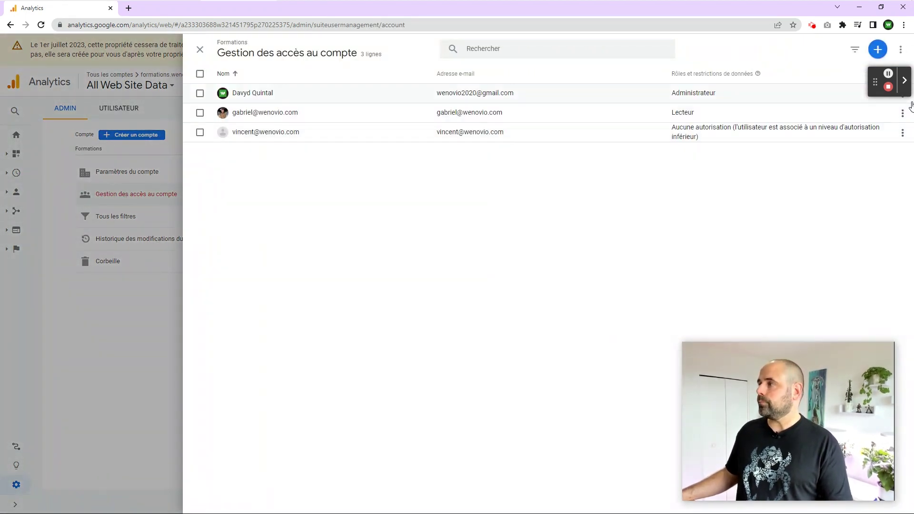
left_click(324, 113)
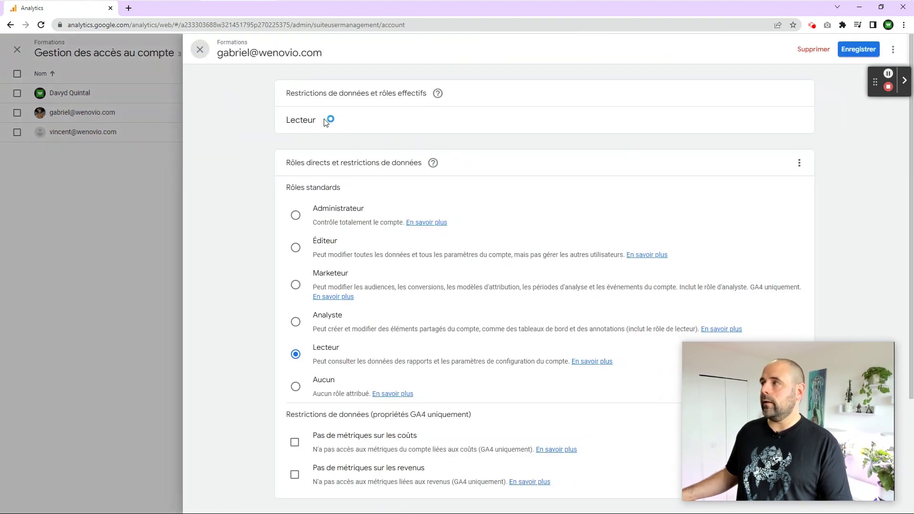
left_click(811, 50)
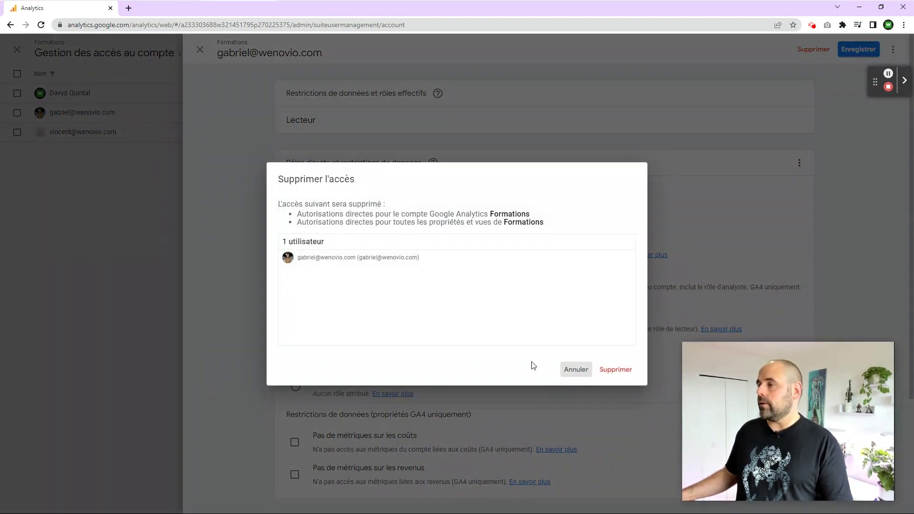
left_click(616, 369)
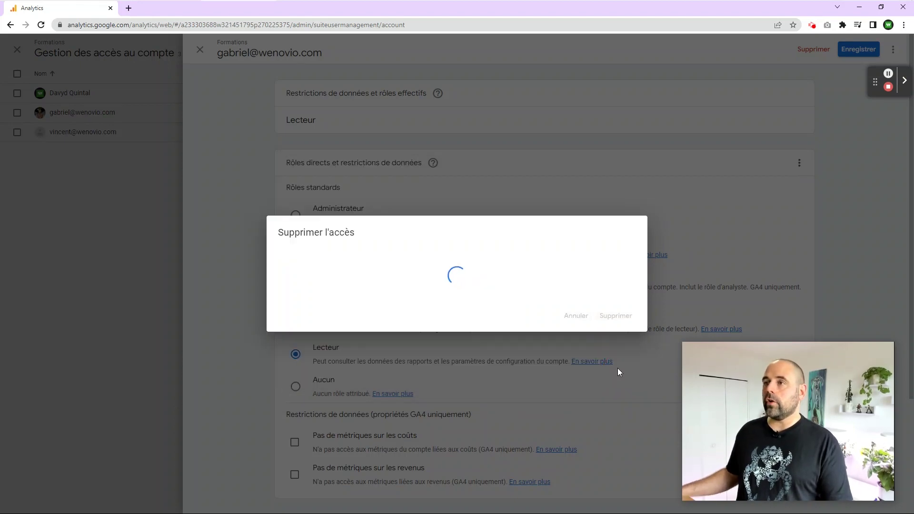